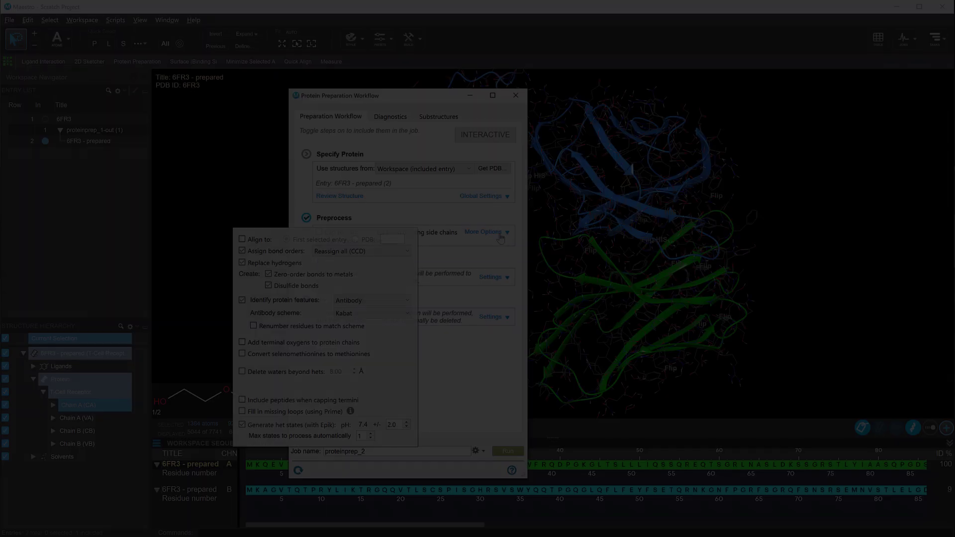
Step: Set protein feature identification to T-Cell Receptor and paste a SMARTS exclusion pattern
{"action": "left_click", "coordinate": [385, 301]}
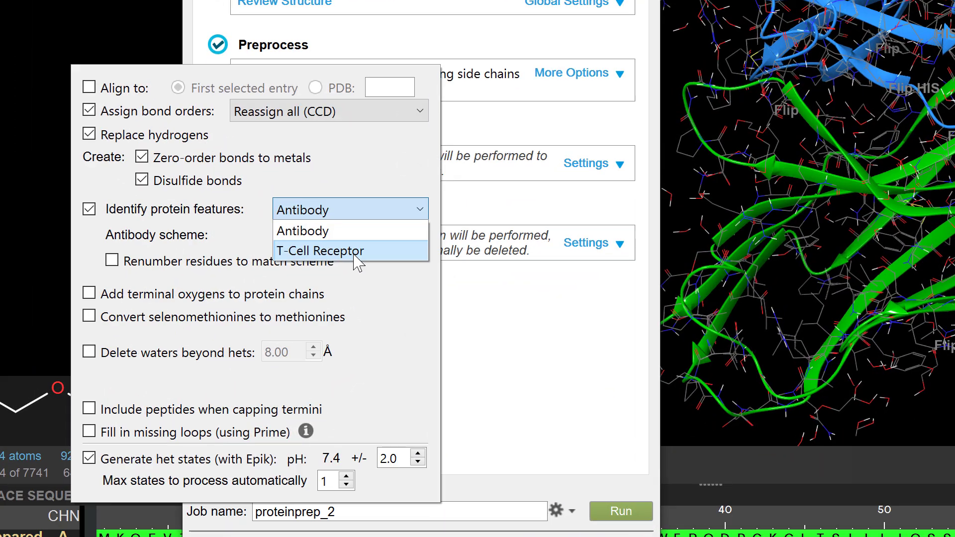
{"action": "left_click", "coordinate": [355, 253]}
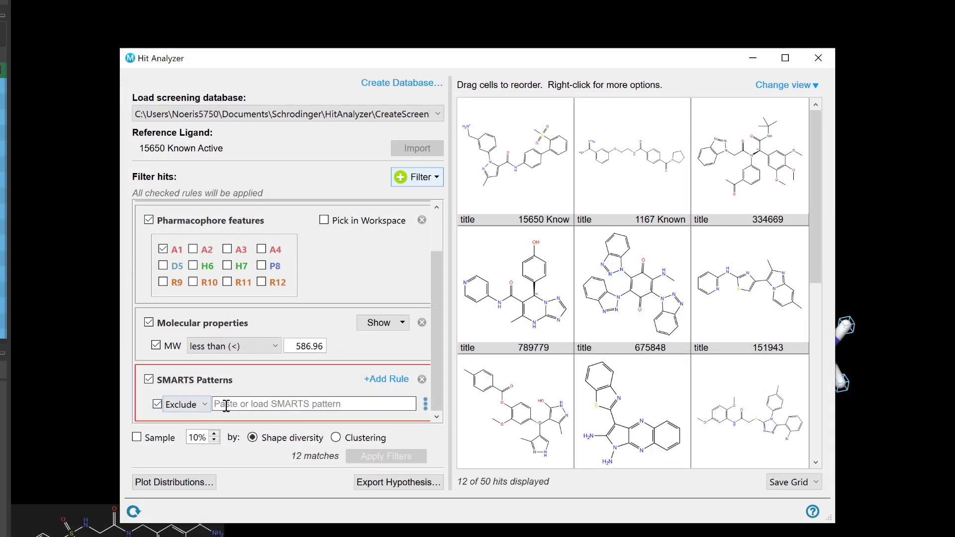
{"action": "right_click", "coordinate": [225, 405]}
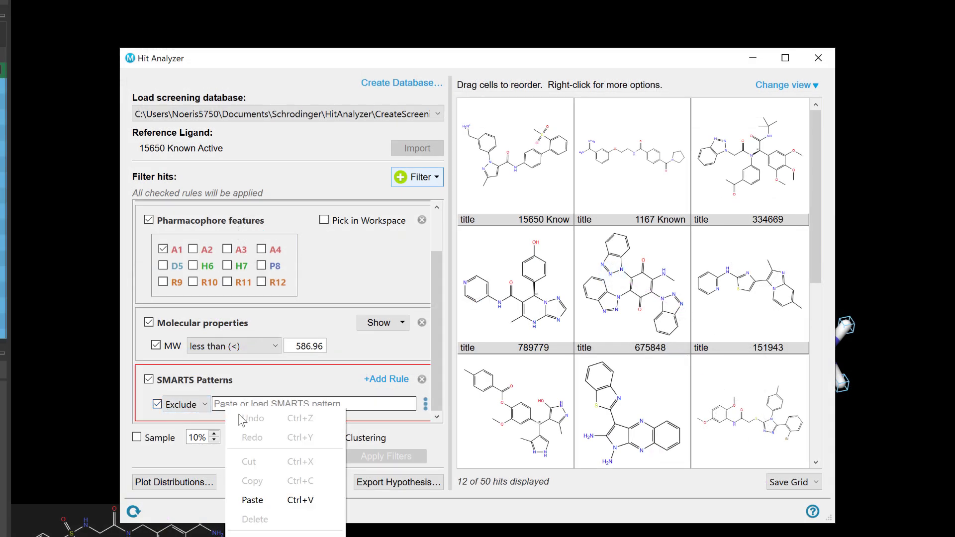
{"action": "left_click", "coordinate": [253, 501]}
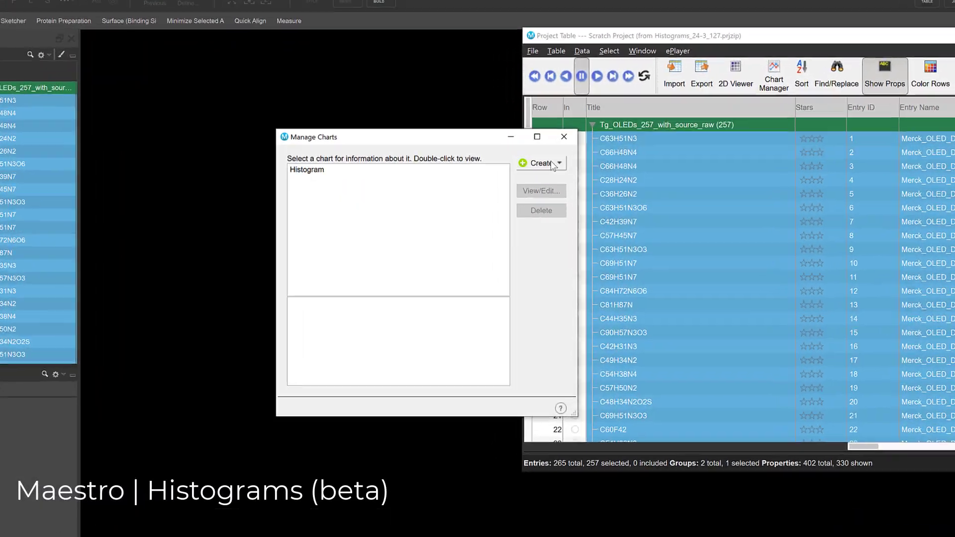
Step: Create a Histogram chart from Manage Charts and dismiss the entry syncing options
{"action": "left_click", "coordinate": [547, 184]}
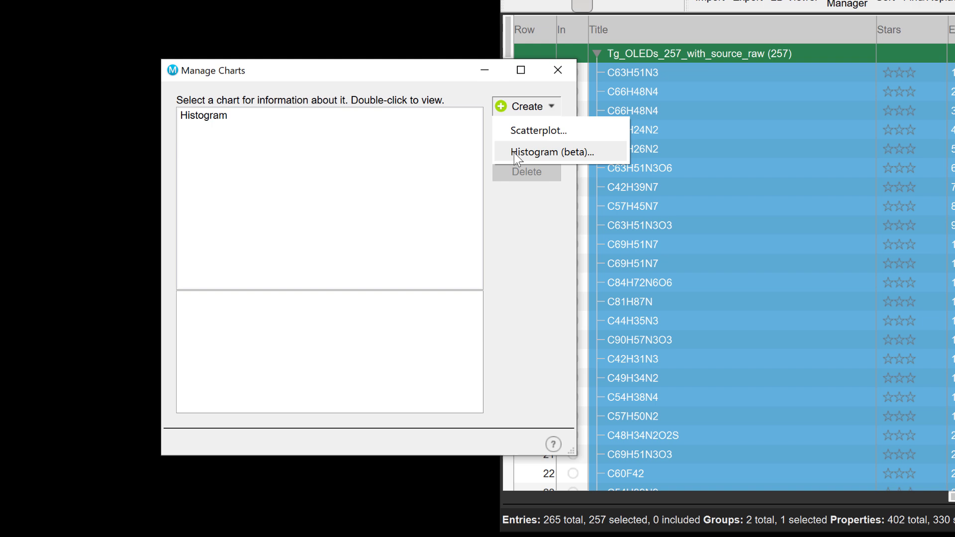
{"action": "double_click", "coordinate": [412, 118]}
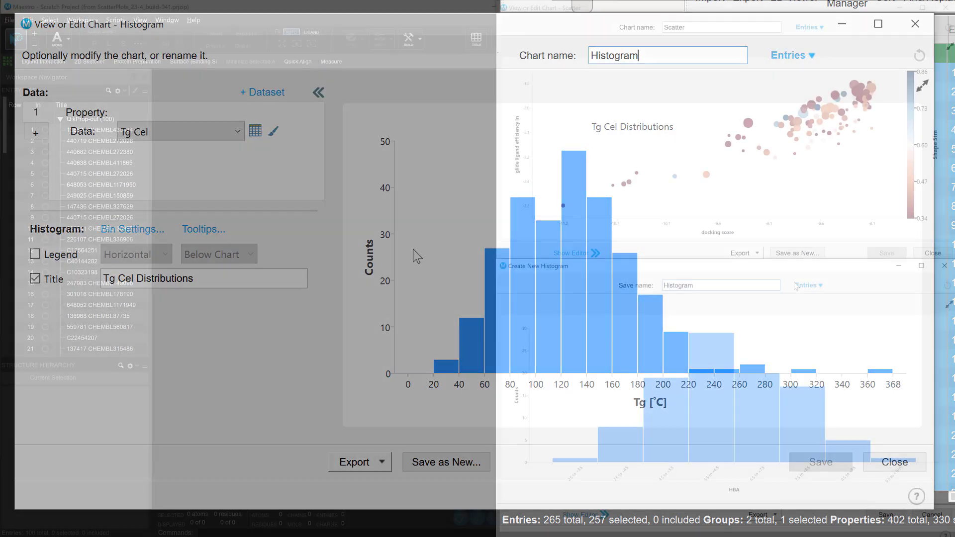
{"action": "mouse_move", "coordinate": [837, 344]}
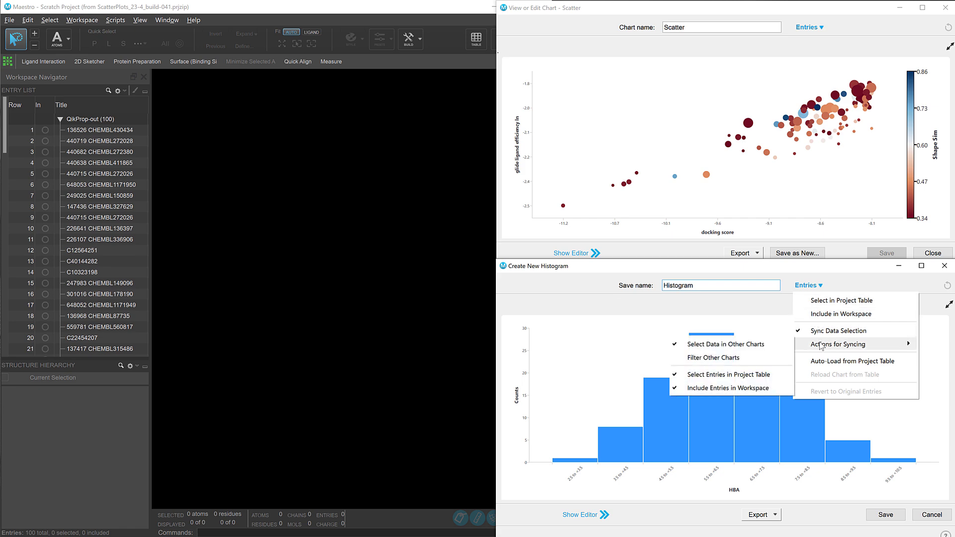
{"action": "left_click", "coordinate": [703, 358]}
{"action": "mouse_move", "coordinate": [666, 417]}
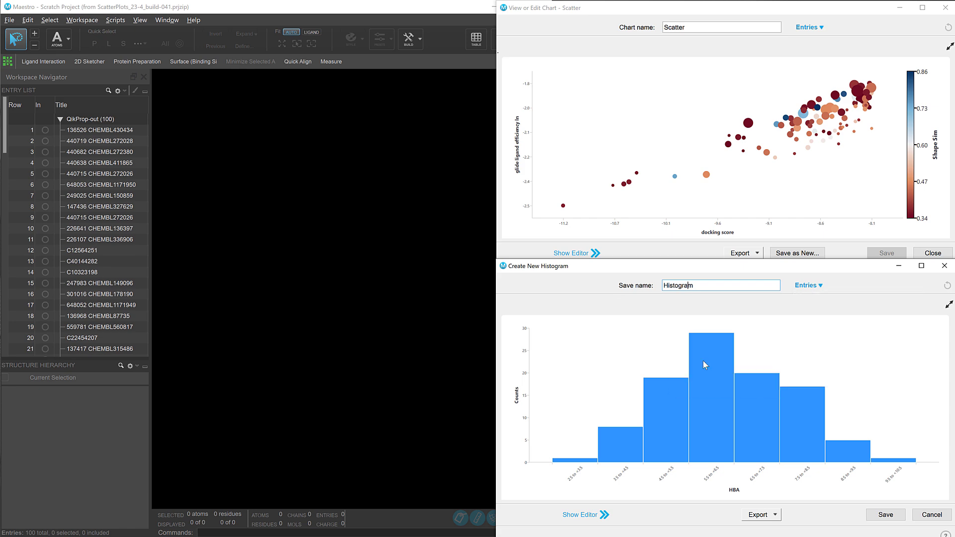
Step: Select entries in the 3.5–8.5 HBA histogram bins, then clear the bin selection
{"action": "left_click", "coordinate": [679, 392]}
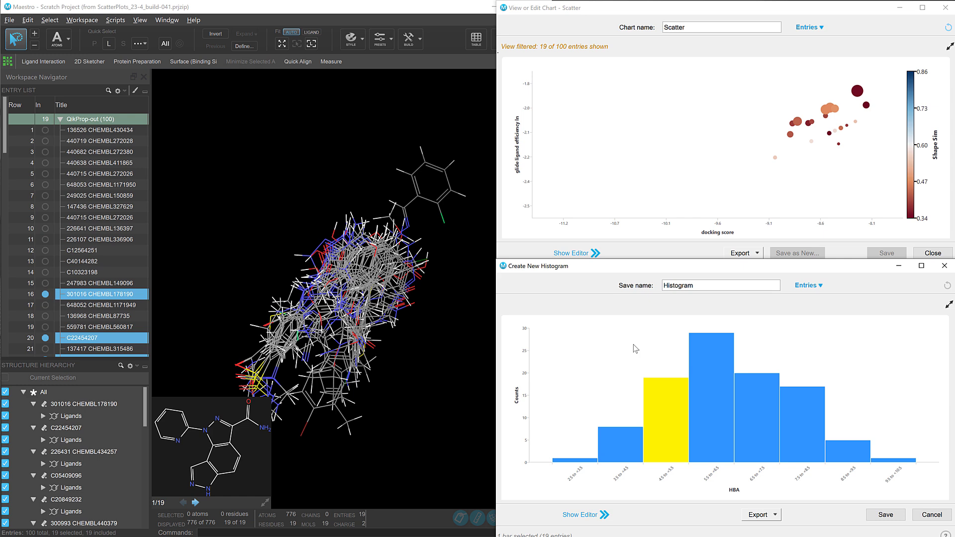
{"action": "left_click", "coordinate": [698, 358]}
{"action": "left_click", "coordinate": [610, 442]}
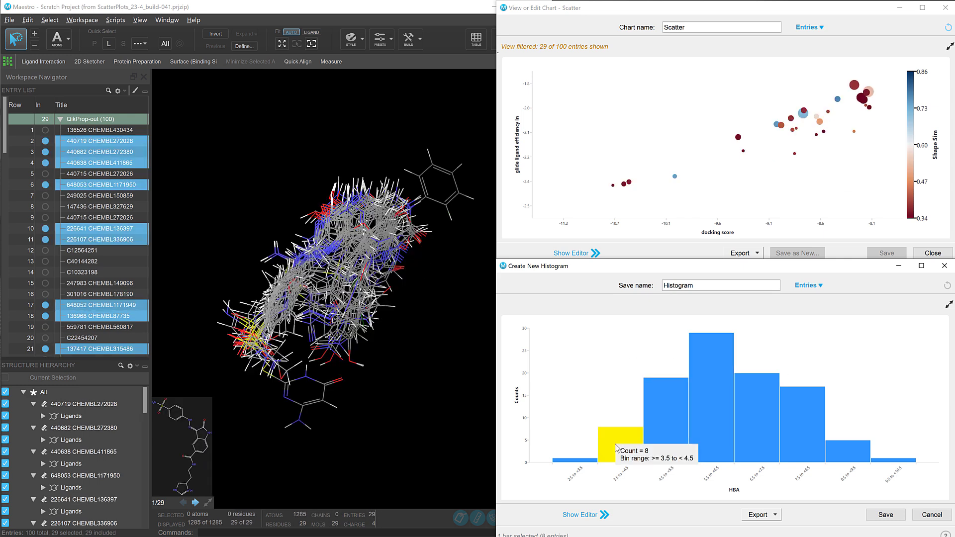
{"action": "left_click", "coordinate": [796, 414]}
{"action": "left_click", "coordinate": [847, 324]}
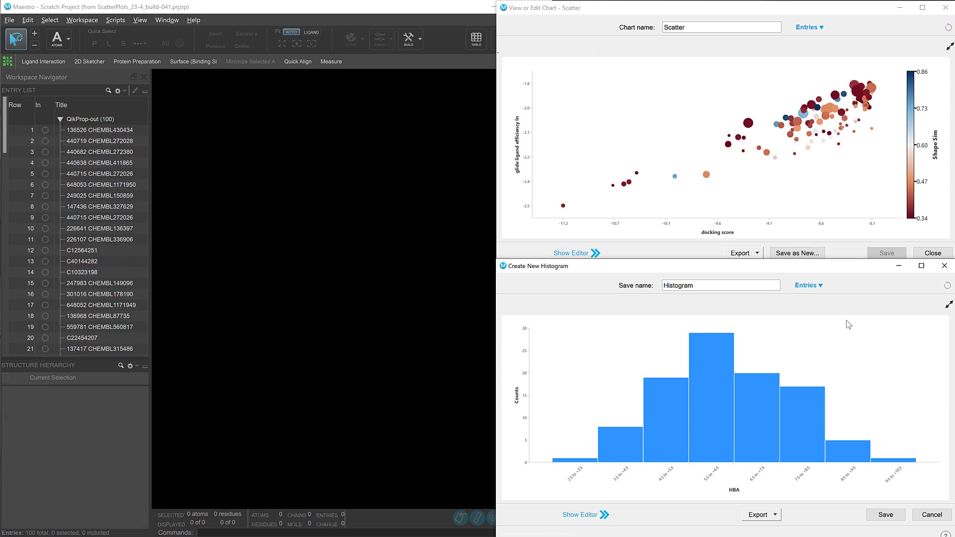
Step: Box-select the upper-right scatter cluster, clear it, then select the five lower-left points
{"action": "left_click_drag", "start_coordinate": [723, 108], "coordinate": [814, 193]}
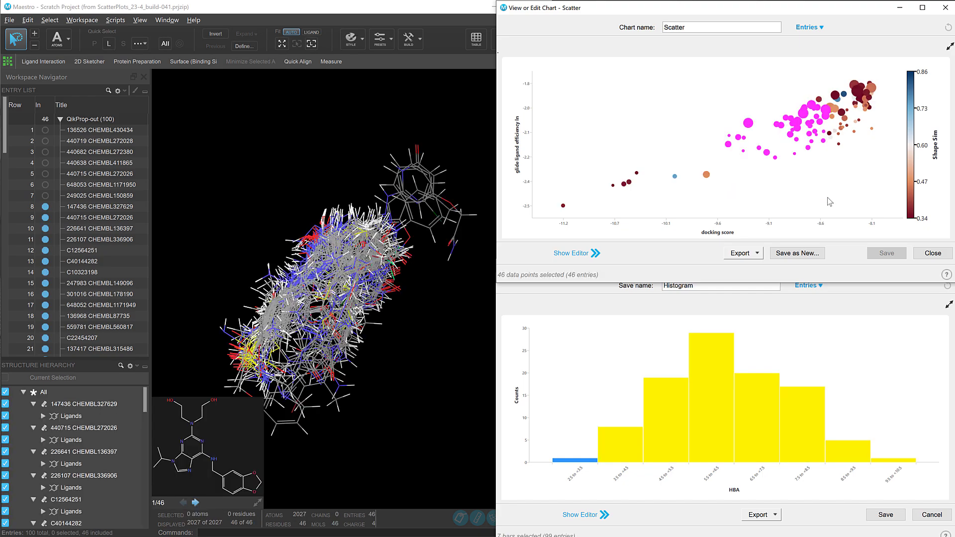
{"action": "left_click", "coordinate": [806, 195]}
{"action": "left_click_drag", "start_coordinate": [552, 165], "coordinate": [659, 230]}
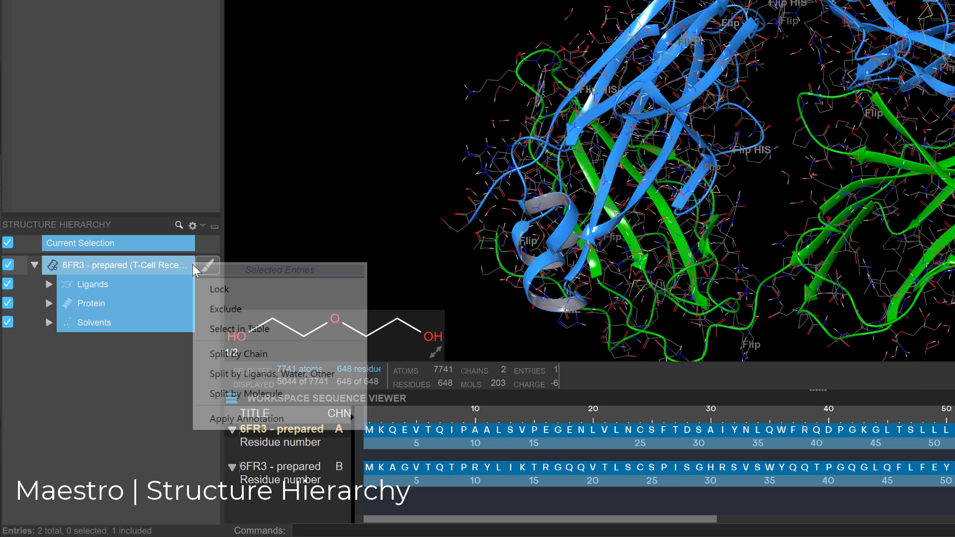
{"action": "mouse_move", "coordinate": [266, 409]}
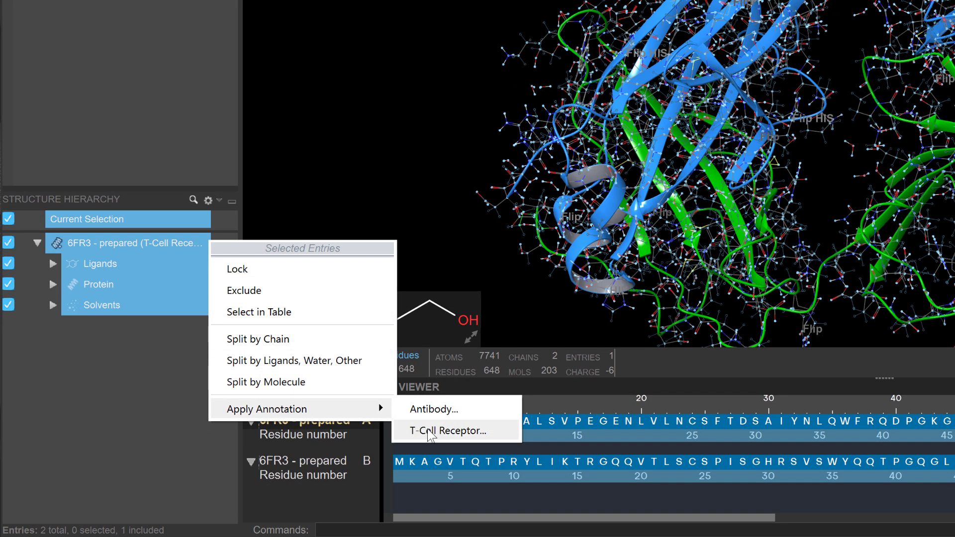
Step: Apply the IMGT T-Cell Receptor annotation, expand its Protein node, and set feature identification to T-Cell Receptor
{"action": "left_click", "coordinate": [431, 432]}
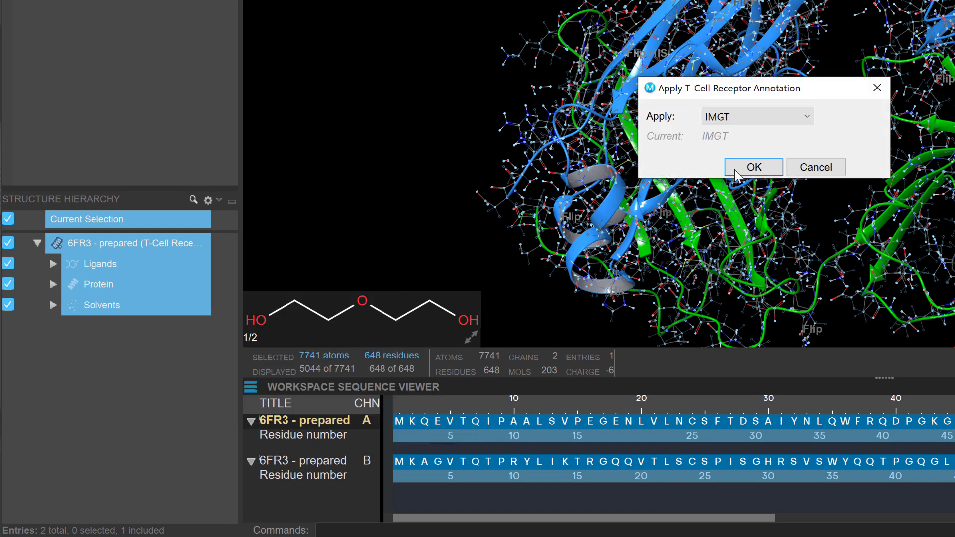
{"action": "left_click", "coordinate": [736, 173]}
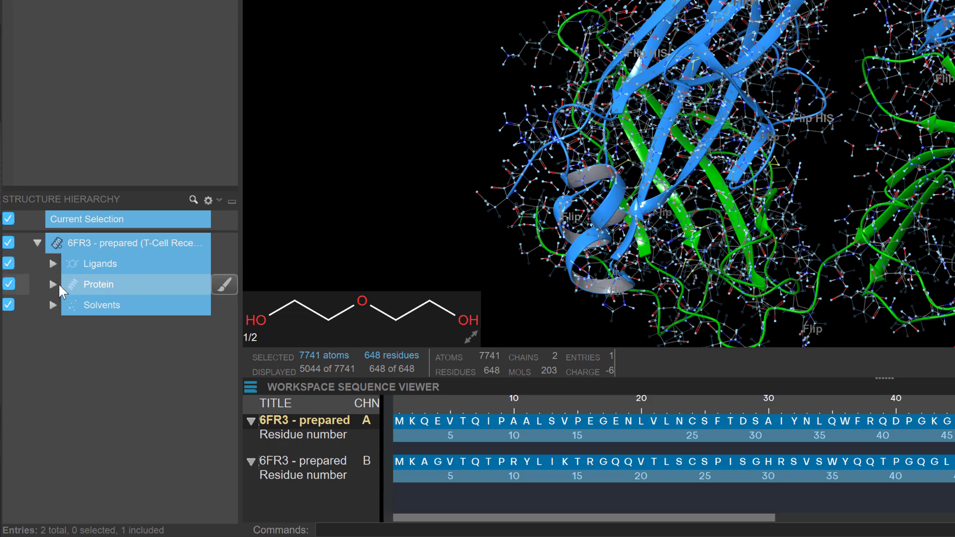
{"action": "left_click", "coordinate": [43, 331]}
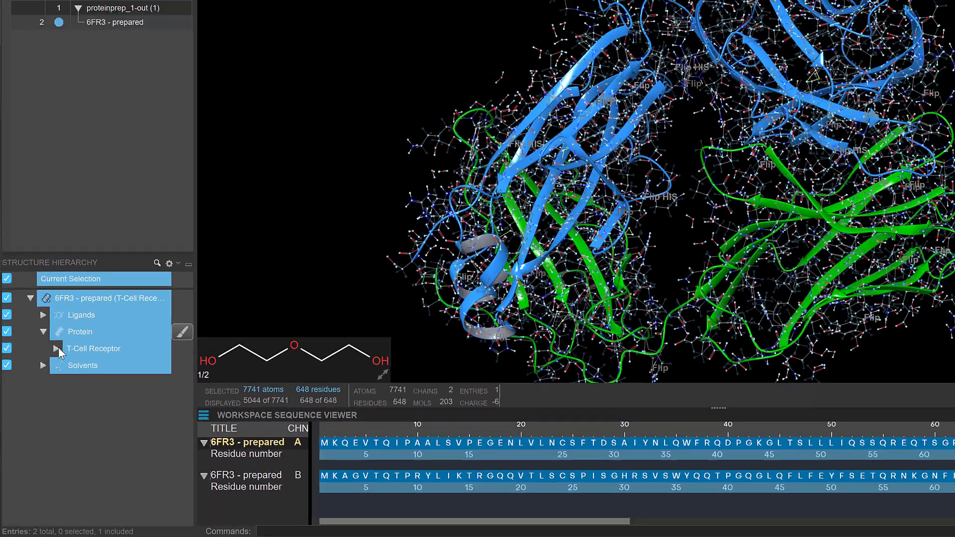
{"action": "left_click", "coordinate": [58, 346]}
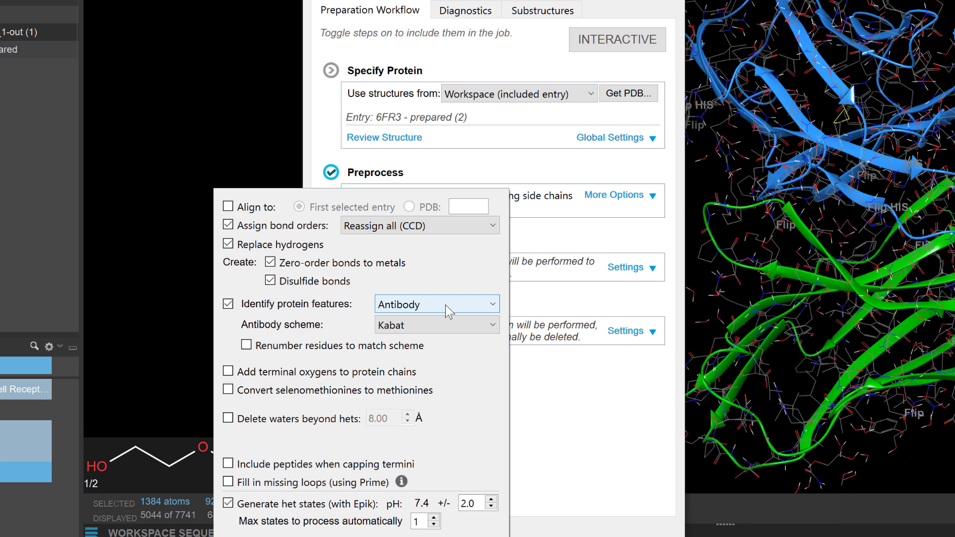
{"action": "left_click", "coordinate": [401, 303]}
{"action": "left_click", "coordinate": [443, 339]}
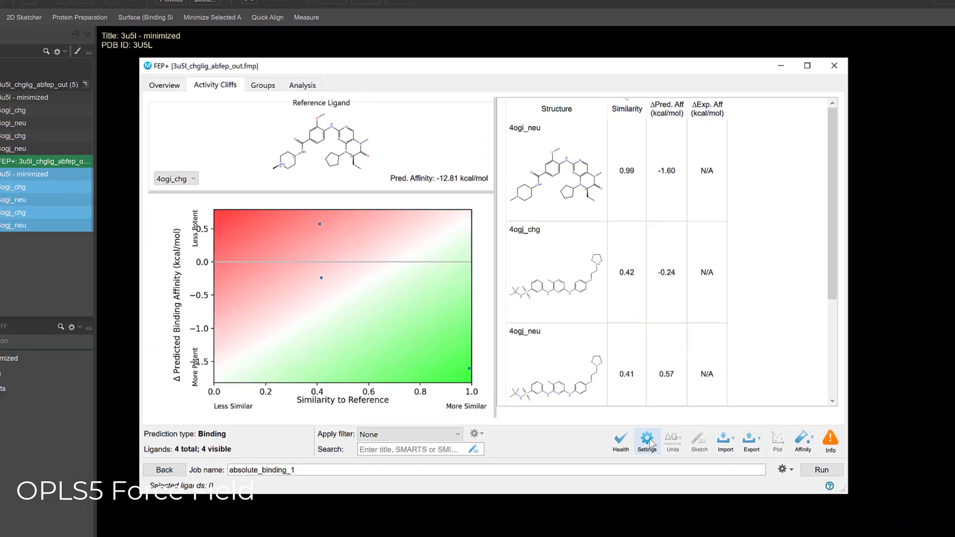
Step: Review OPLS5 in the FEP+ and advanced force field lists, leaving OPLS4 selected
{"action": "left_click", "coordinate": [647, 440]}
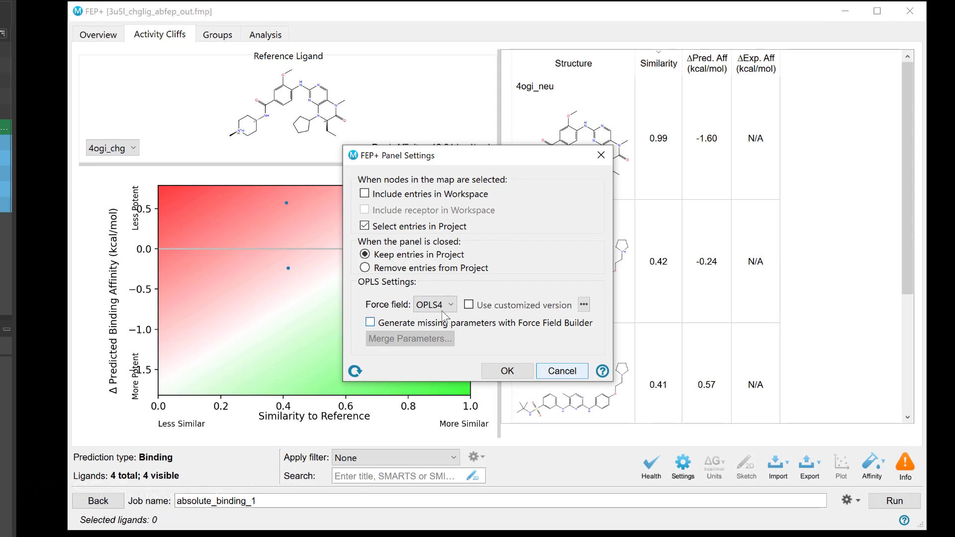
{"action": "left_click", "coordinate": [443, 316]}
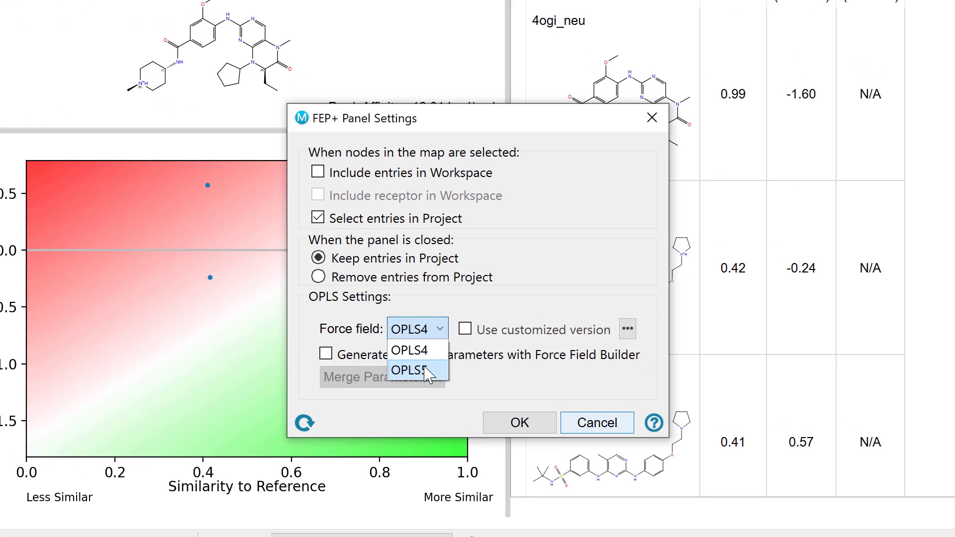
{"action": "left_click", "coordinate": [427, 371]}
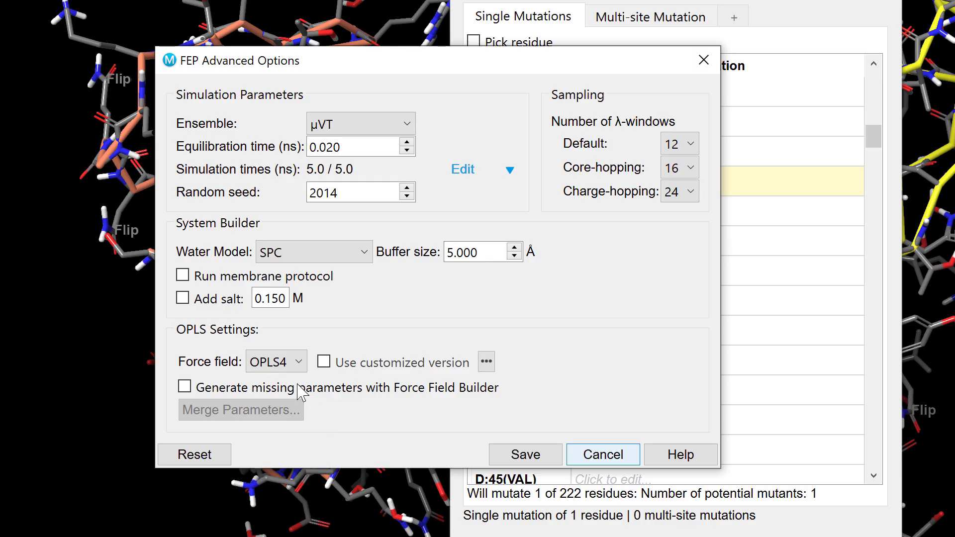
{"action": "left_click", "coordinate": [291, 362]}
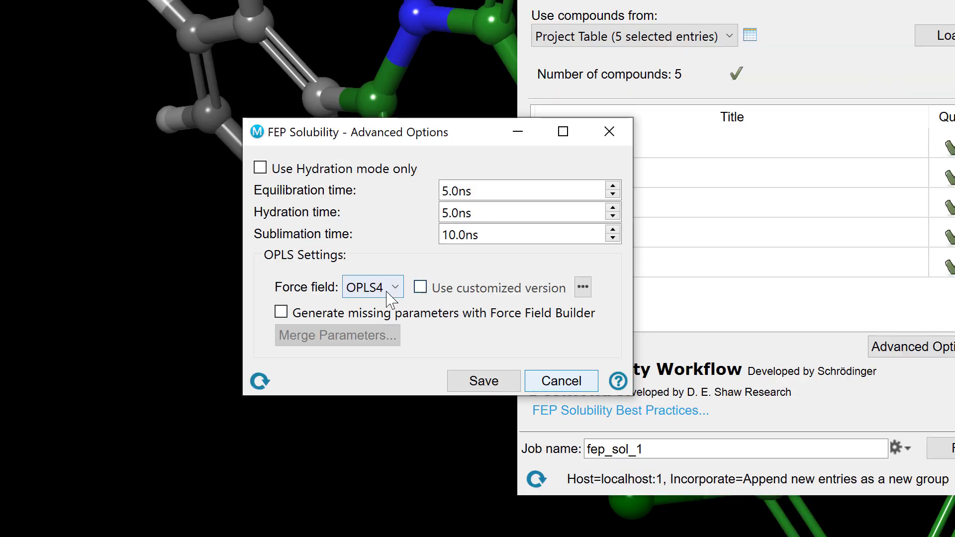
{"action": "left_click", "coordinate": [394, 288]}
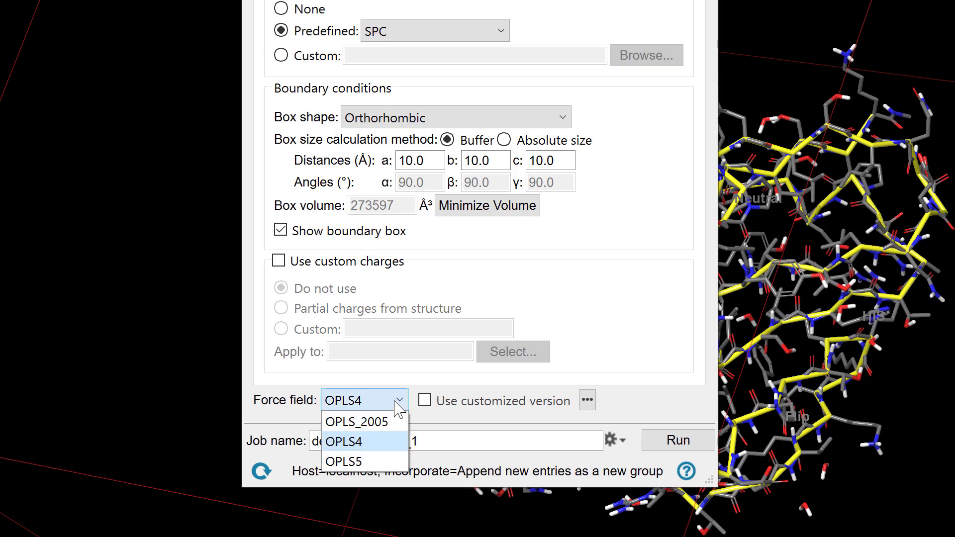
{"action": "left_click", "coordinate": [373, 441]}
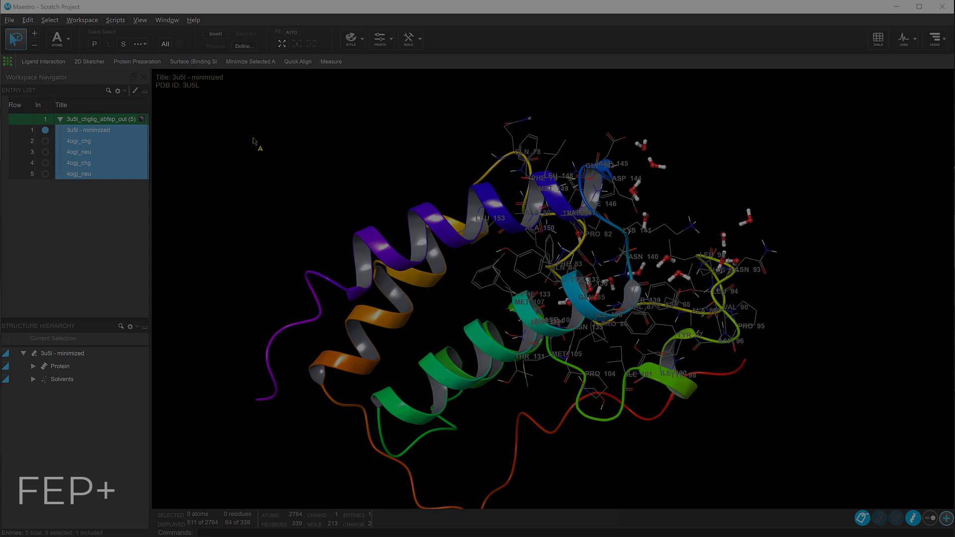
Step: Load the 3u5l group's associated FMP file and view its pKa/tautomer Groups table
{"action": "left_click", "coordinate": [228, 191]}
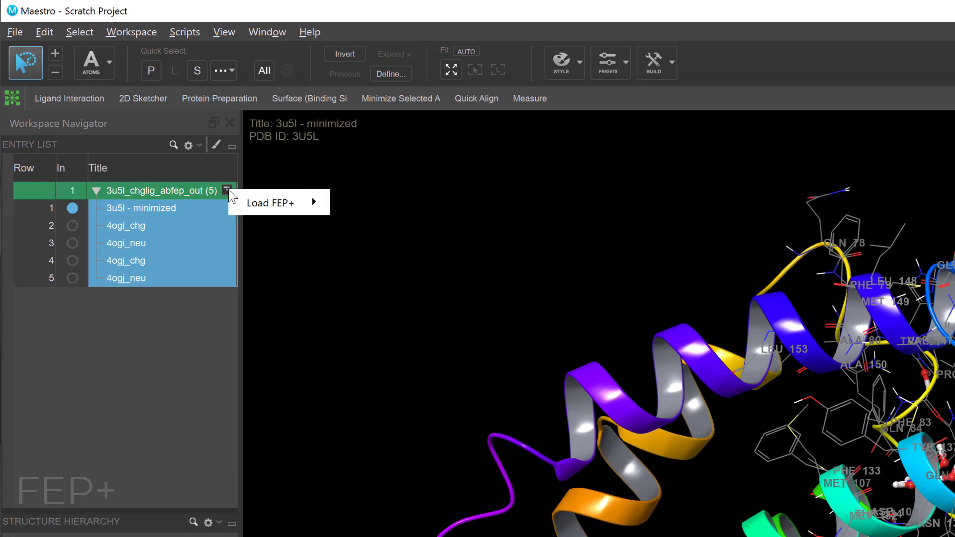
{"action": "mouse_move", "coordinate": [270, 203]}
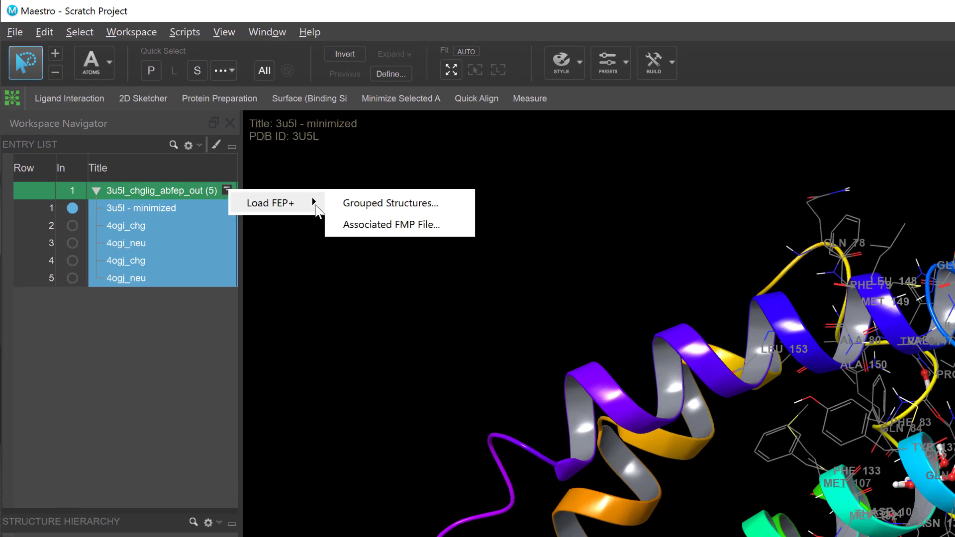
{"action": "left_click", "coordinate": [406, 236]}
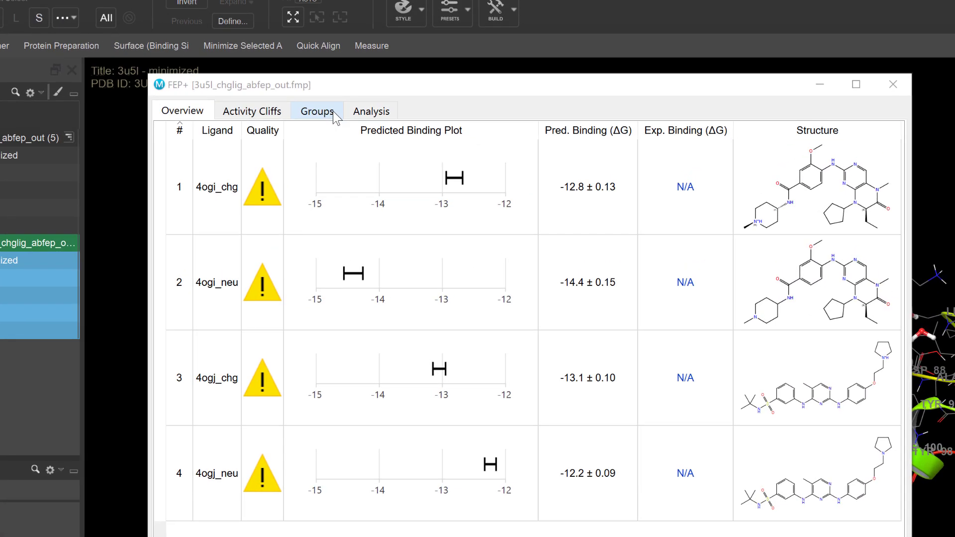
{"action": "left_click", "coordinate": [335, 118]}
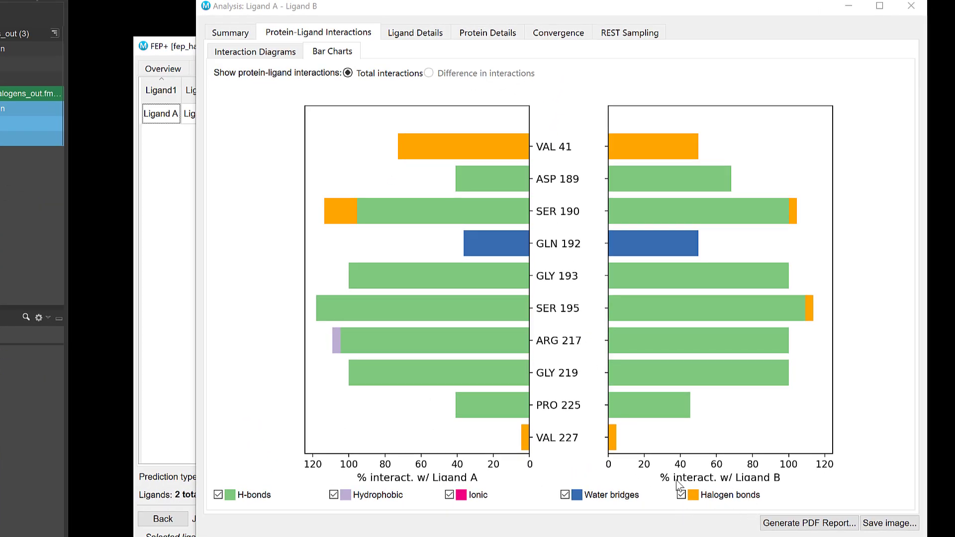
Step: Switch the Ligand A versus Ligand B analysis to the Interaction Diagrams sub-tab
{"action": "left_click", "coordinate": [256, 53]}
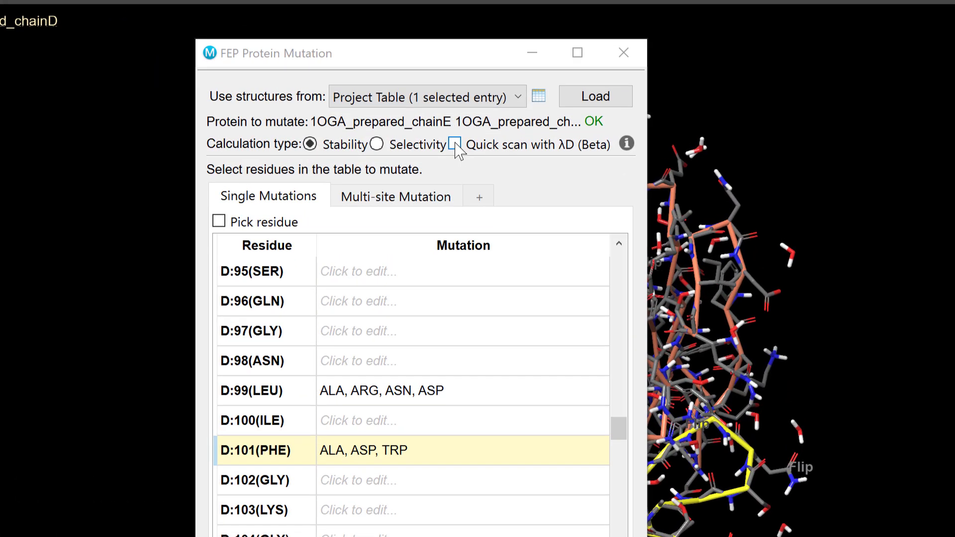
Step: Enable 'Quick scan with λD (Beta)' in the FEP Protein Mutation setup
{"action": "left_click", "coordinate": [455, 145]}
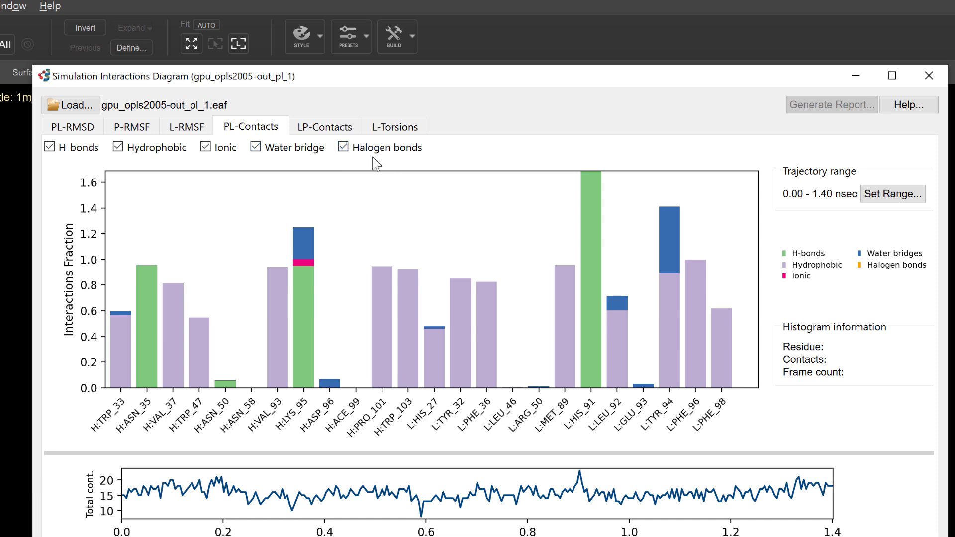
Step: Show the L-Torsions tab of the Simulation Interactions Diagram
{"action": "left_click", "coordinate": [399, 133]}
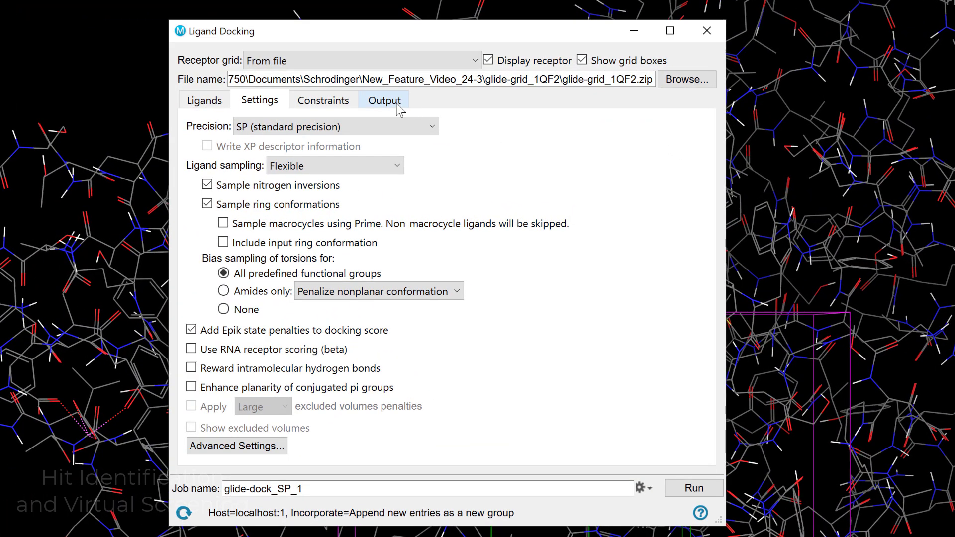
Step: Show the Output tab of the Ligand Docking dialog
{"action": "left_click", "coordinate": [389, 86]}
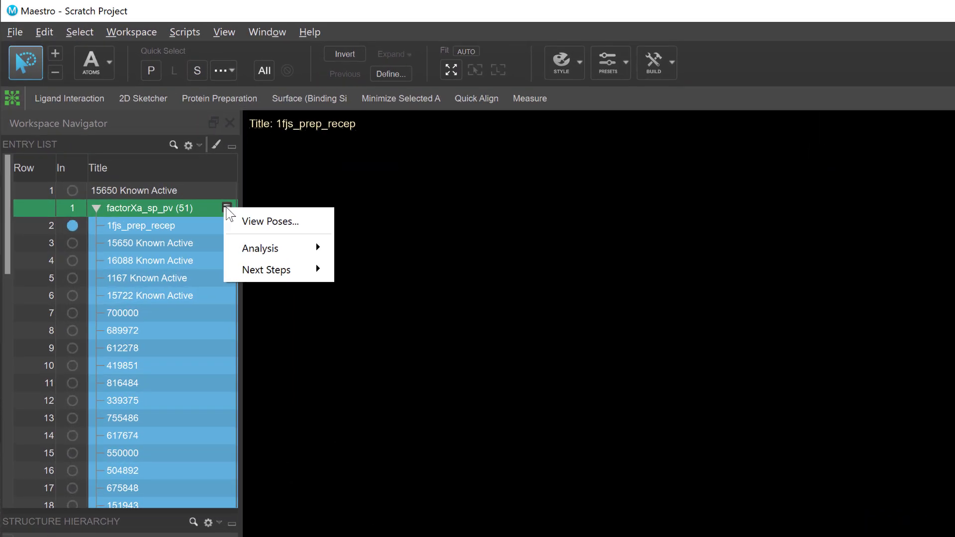
{"action": "mouse_move", "coordinate": [261, 248]}
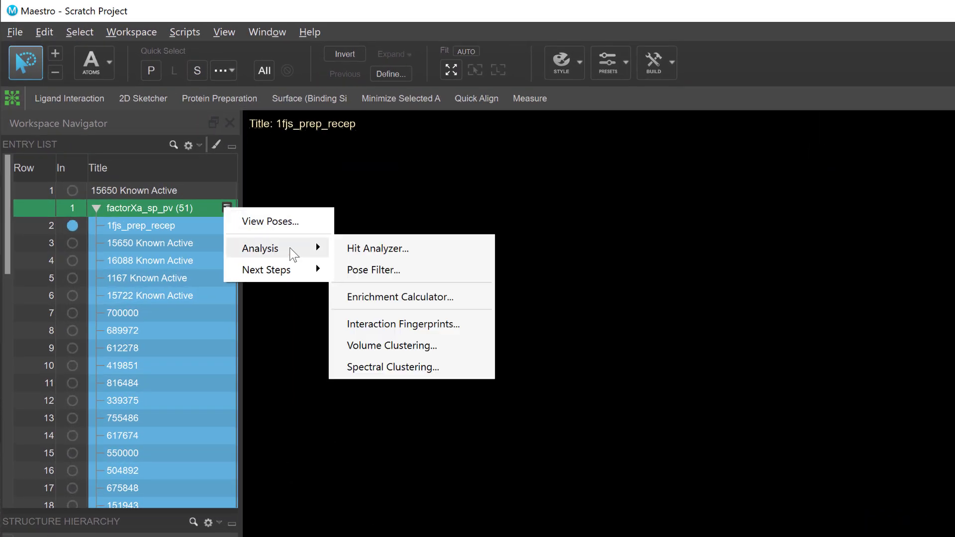
Step: Add and apply an active Hit Analyzer SMARTS filter excluding [#6](-[#7])=[#7+]
{"action": "left_click", "coordinate": [353, 251]}
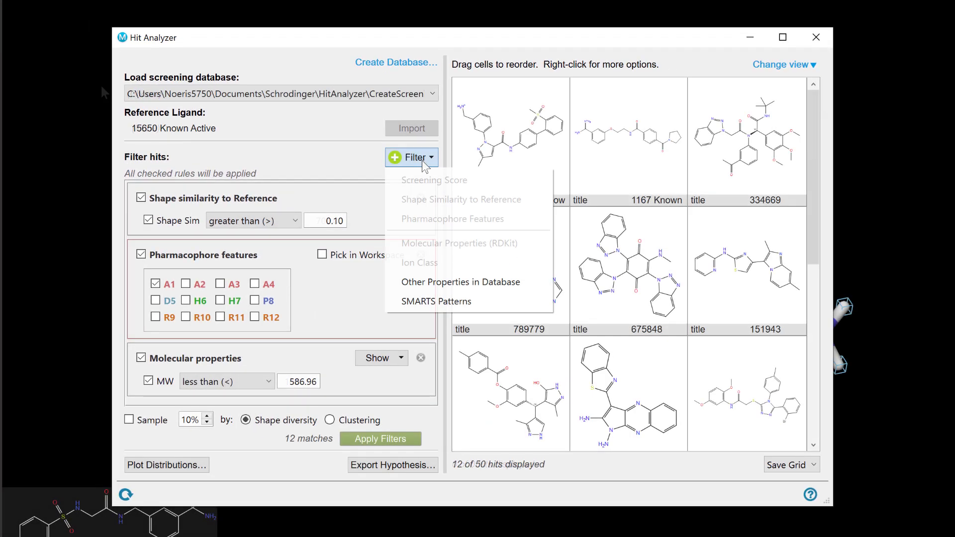
{"action": "left_click", "coordinate": [423, 301]}
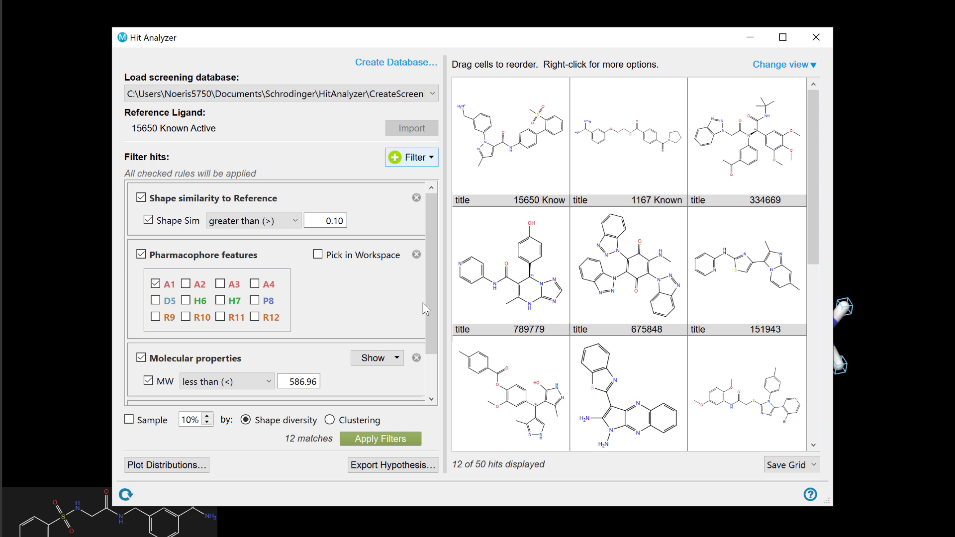
{"action": "left_click", "coordinate": [177, 388]}
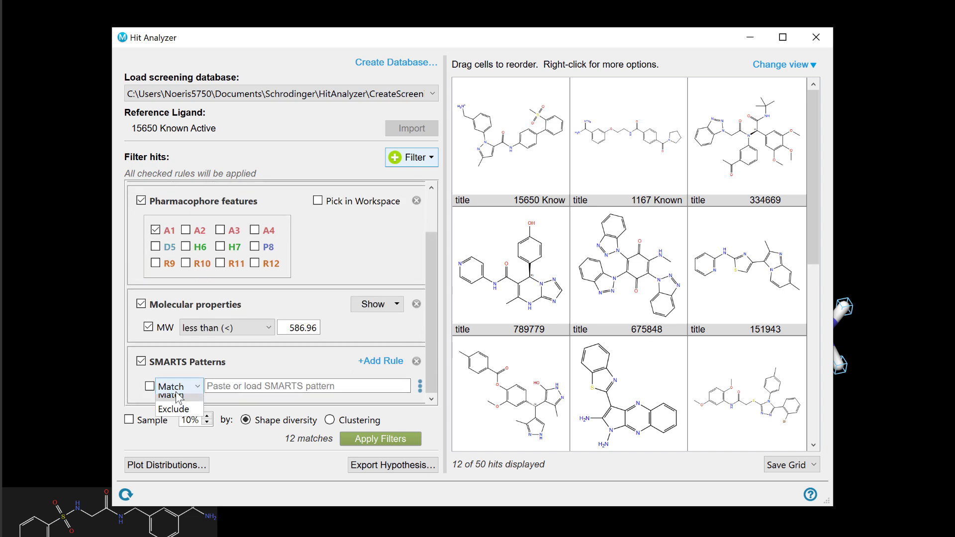
{"action": "left_click", "coordinate": [177, 407]}
{"action": "left_click", "coordinate": [150, 386]}
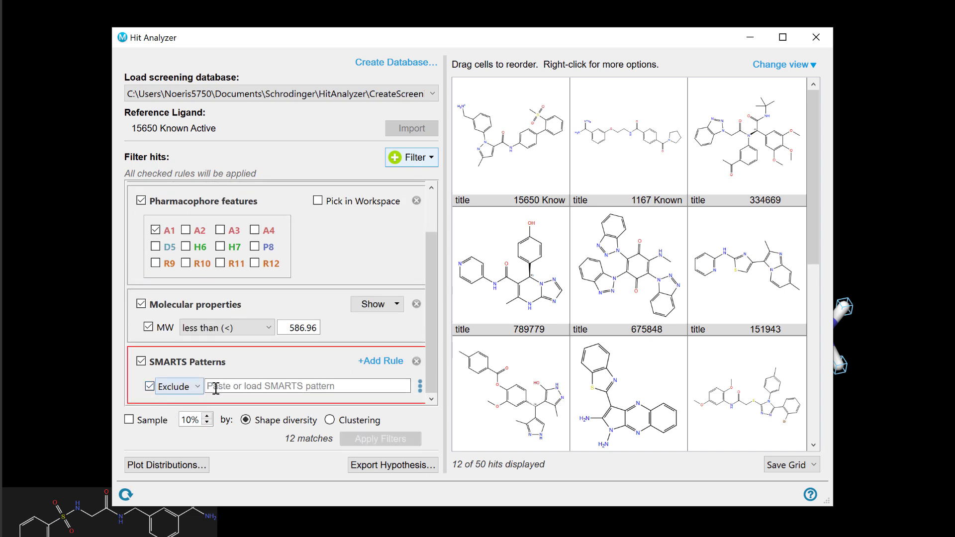
{"action": "right_click", "coordinate": [219, 386]}
{"action": "left_click", "coordinate": [253, 483]}
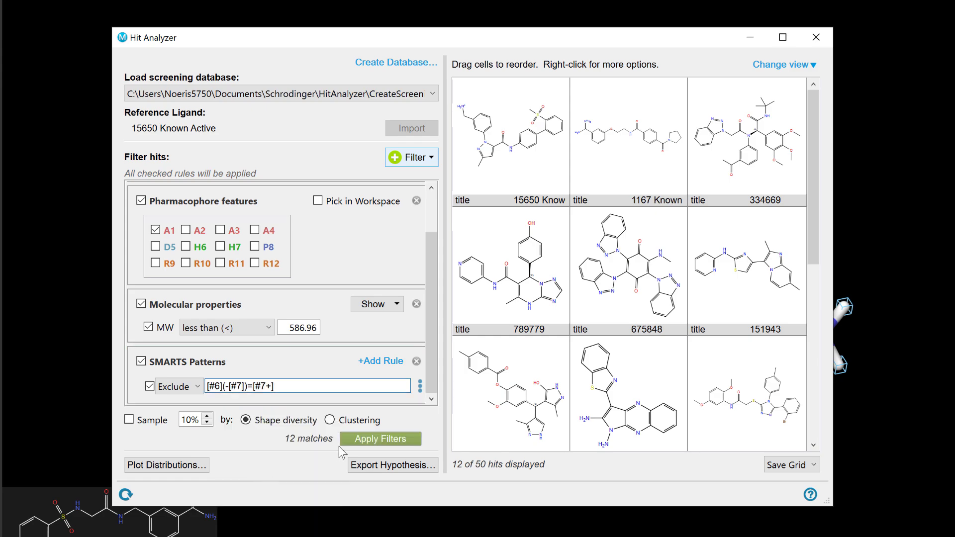
{"action": "left_click", "coordinate": [377, 438]}
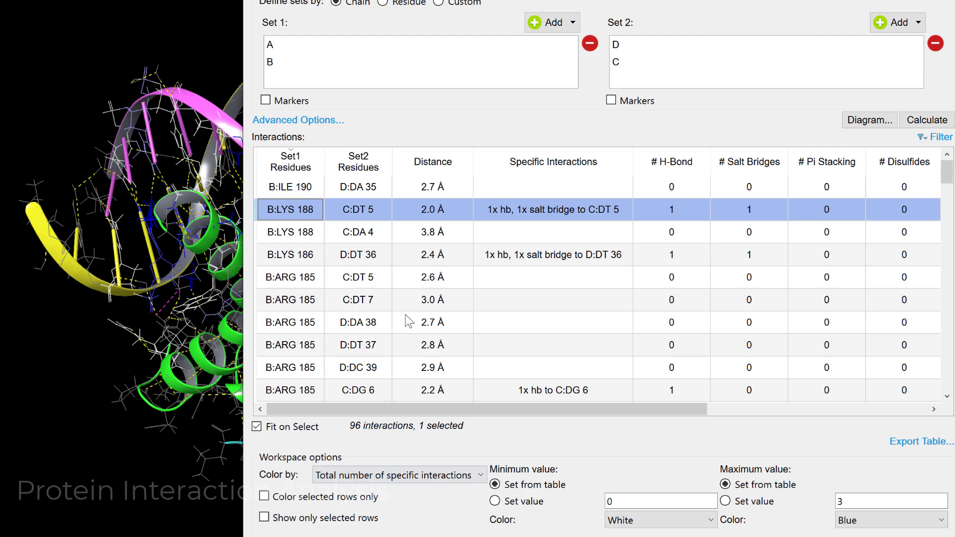
Step: Select the B:LYS 186 row in the interaction table to show its 2D residue diagram
{"action": "left_click", "coordinate": [523, 282]}
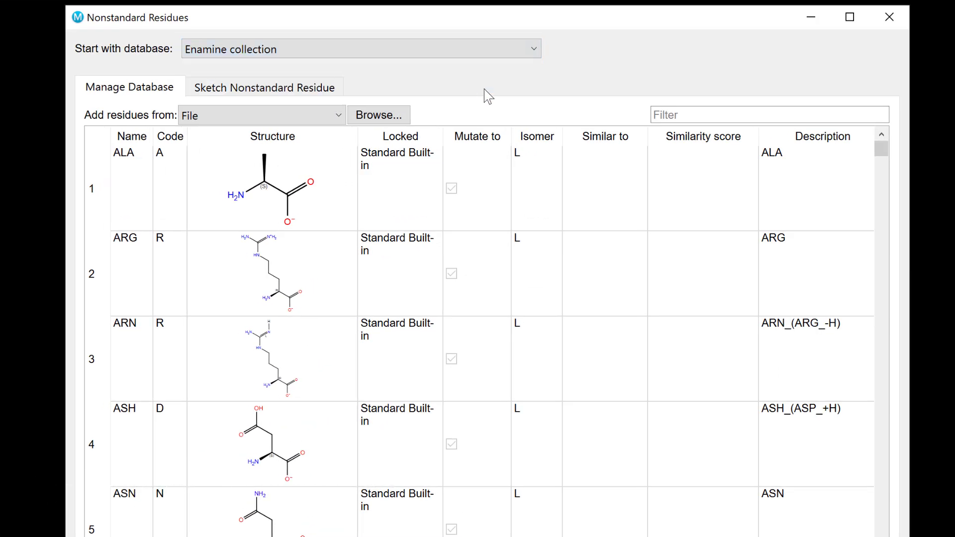
Step: Choose the Enamine collection and filter the nonstandard residue list to 0.8
{"action": "left_click", "coordinate": [661, 115]}
{"action": "left_click", "coordinate": [674, 109]}
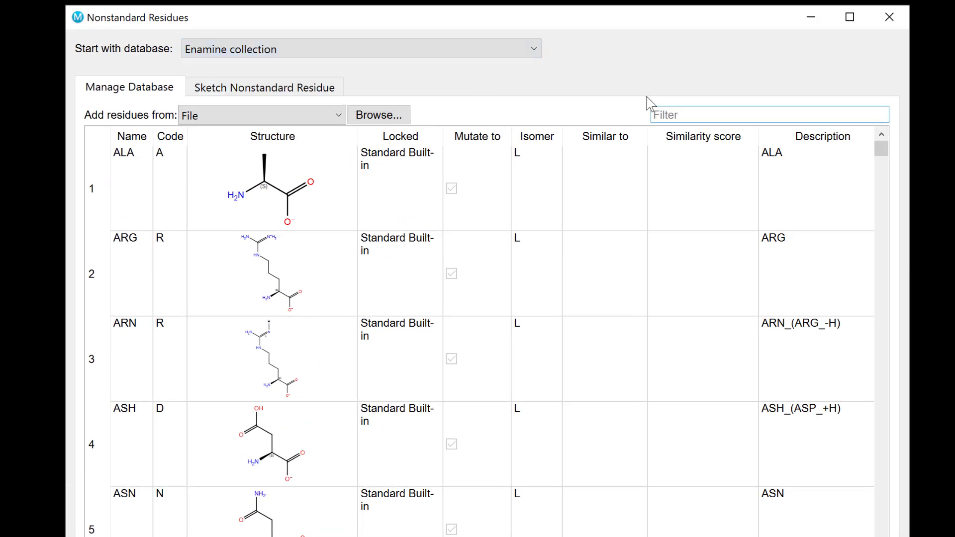
{"action": "type", "text": "0.8"}
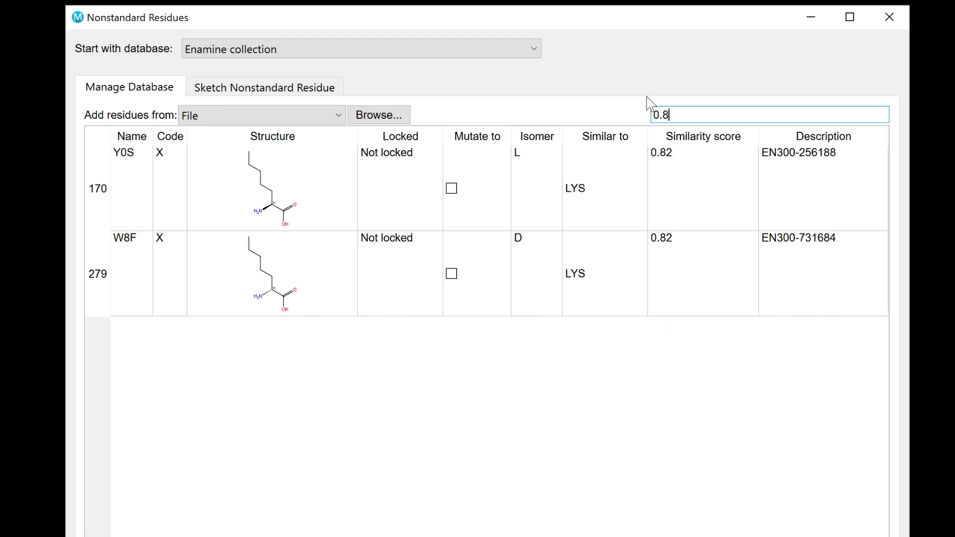
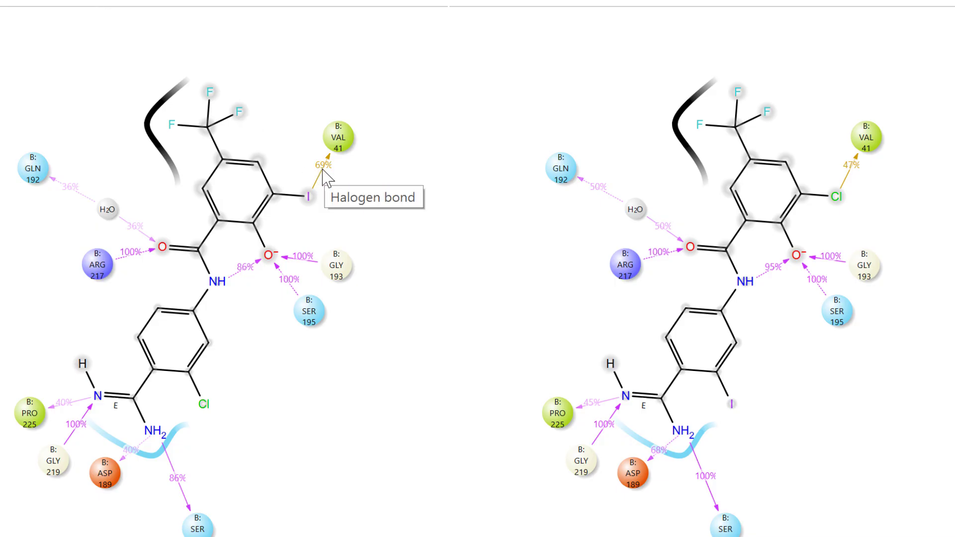
{"action": "scroll", "coordinate": [817, 175], "scroll_direction": "down", "scroll_amount": 2}
{"action": "scroll", "coordinate": [821, 172], "scroll_direction": "down", "scroll_amount": 4}
{"action": "scroll", "coordinate": [823, 174], "scroll_direction": "down", "scroll_amount": 4}
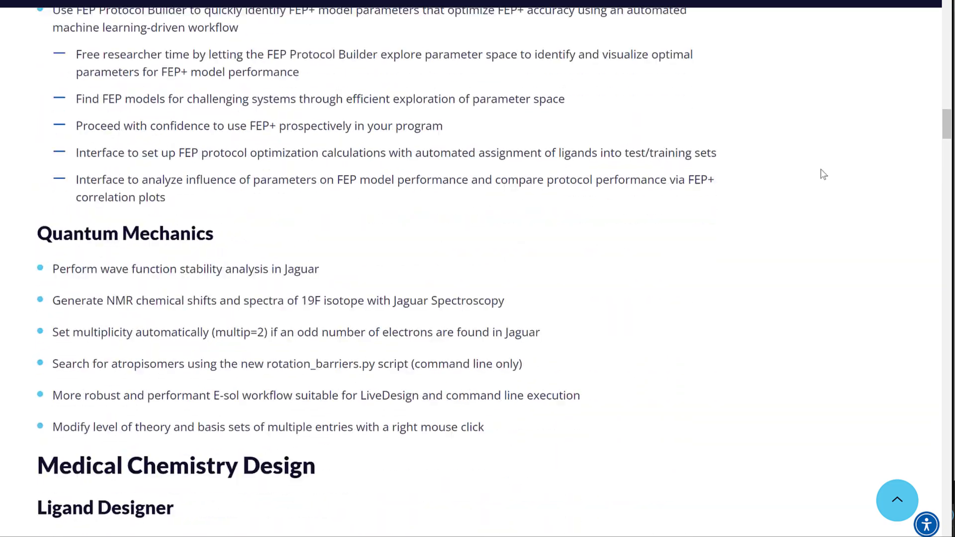
{"action": "scroll", "coordinate": [823, 174], "scroll_direction": "down", "scroll_amount": 2}
{"action": "scroll", "coordinate": [821, 174], "scroll_direction": "down", "scroll_amount": 4}
{"action": "scroll", "coordinate": [820, 175], "scroll_direction": "down", "scroll_amount": 3}
{"action": "scroll", "coordinate": [829, 171], "scroll_direction": "down", "scroll_amount": 2}
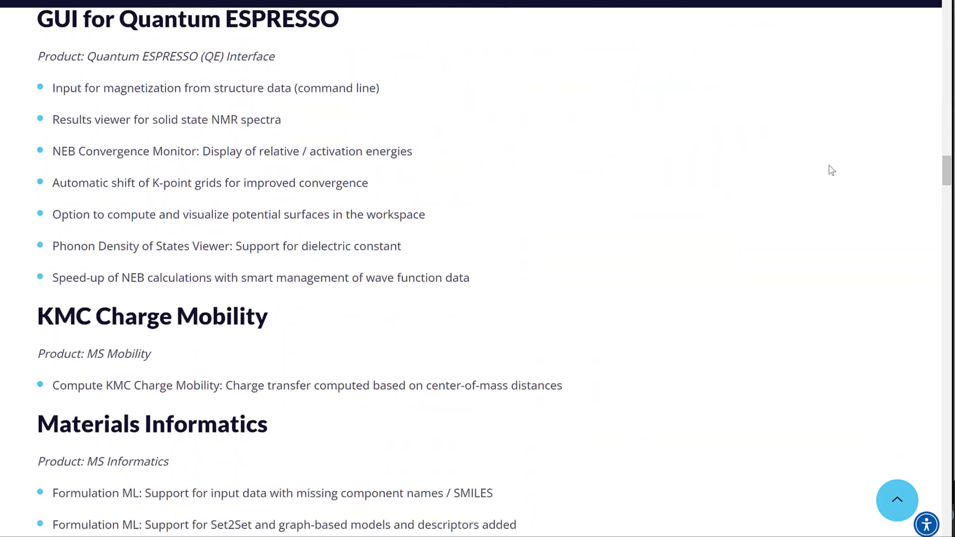